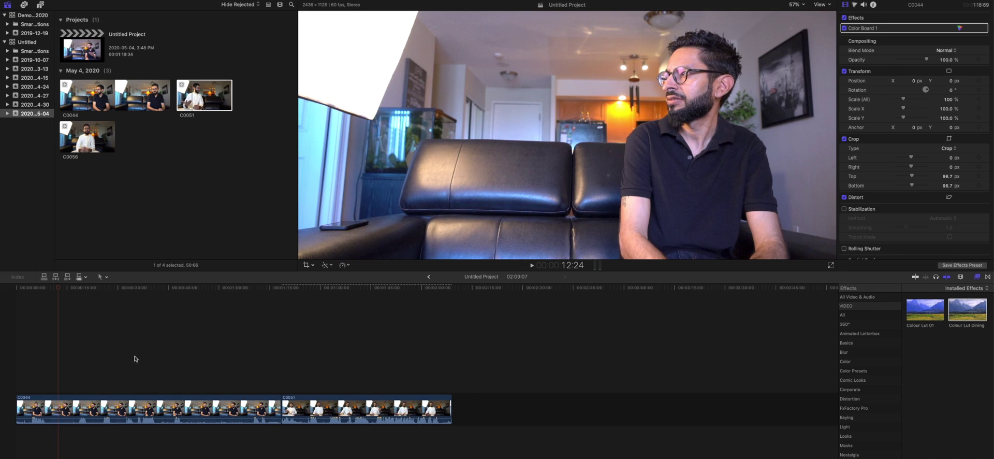
Skim through clips C0044 and C0051 to compare their footage
{"action": "left_click_drag", "start_coordinate": [134, 358], "coordinate": [204, 362]}
{"action": "left_click", "coordinate": [331, 360]}
{"action": "left_click_drag", "start_coordinate": [360, 361], "coordinate": [418, 359]}
{"action": "left_click", "coordinate": [346, 360]}
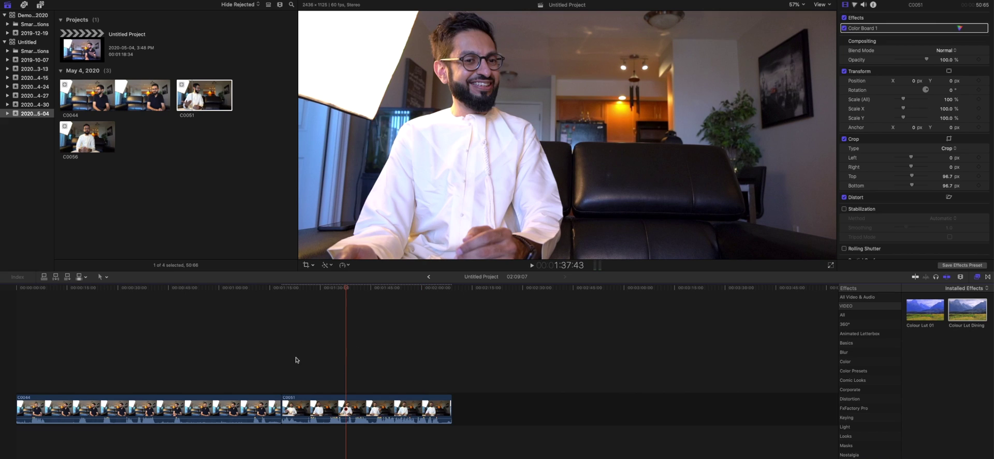
{"action": "left_click", "coordinate": [172, 358]}
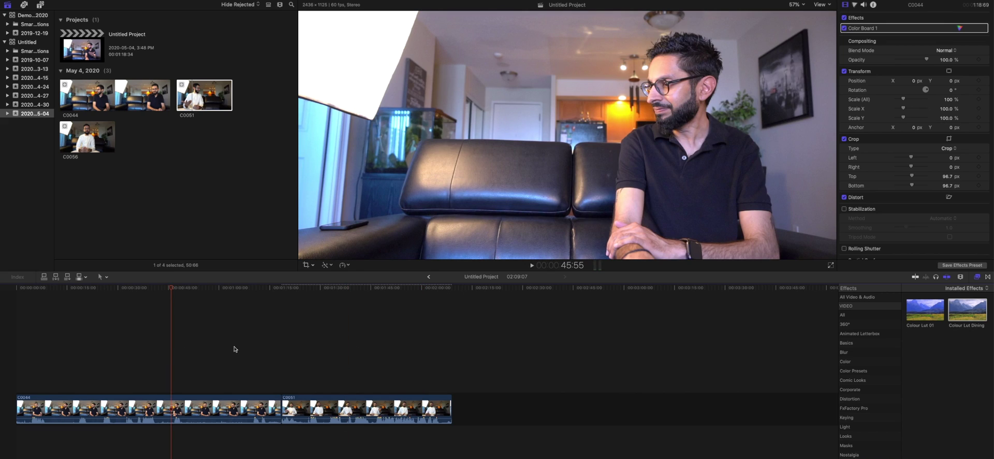
{"action": "left_click", "coordinate": [193, 344]}
{"action": "left_click", "coordinate": [334, 374]}
{"action": "left_click", "coordinate": [359, 388]}
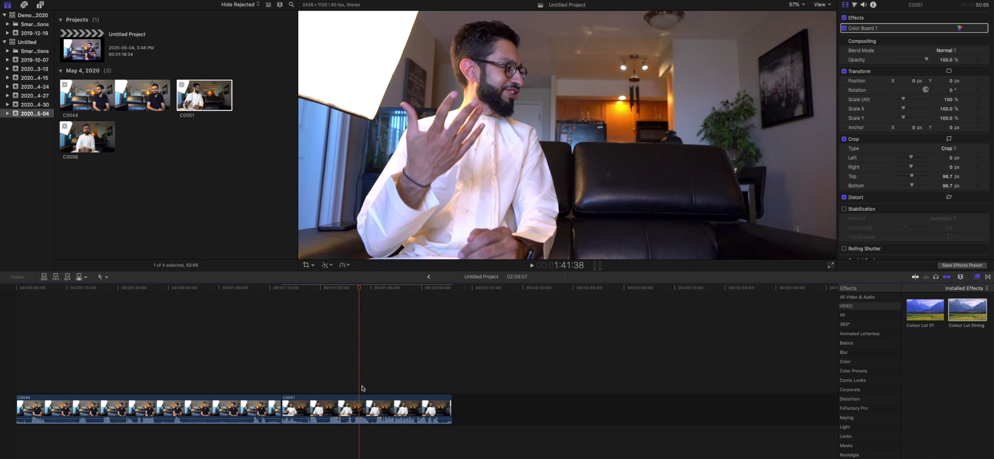
Connect clip C0051 beneath C0044 at the timeline start, then select C0044
{"action": "left_click_drag", "start_coordinate": [367, 401], "coordinate": [102, 442]}
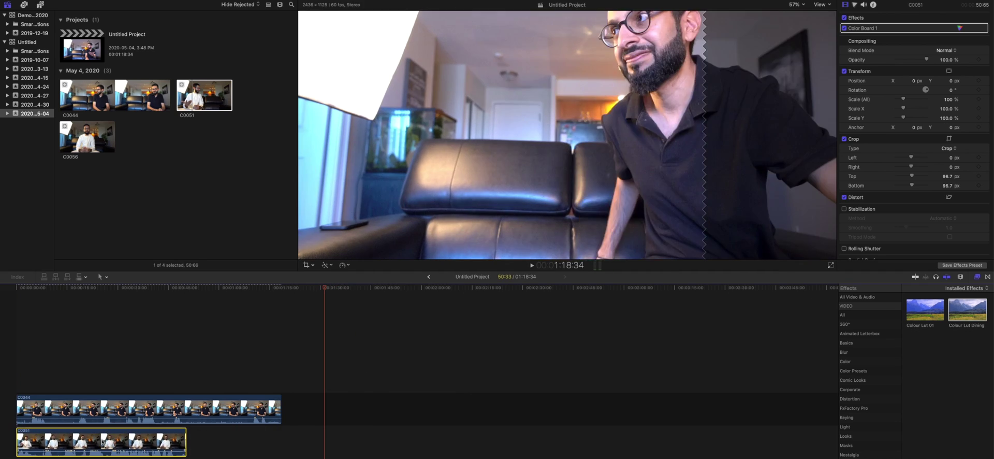
{"action": "left_click", "coordinate": [35, 380]}
{"action": "left_click", "coordinate": [62, 409]}
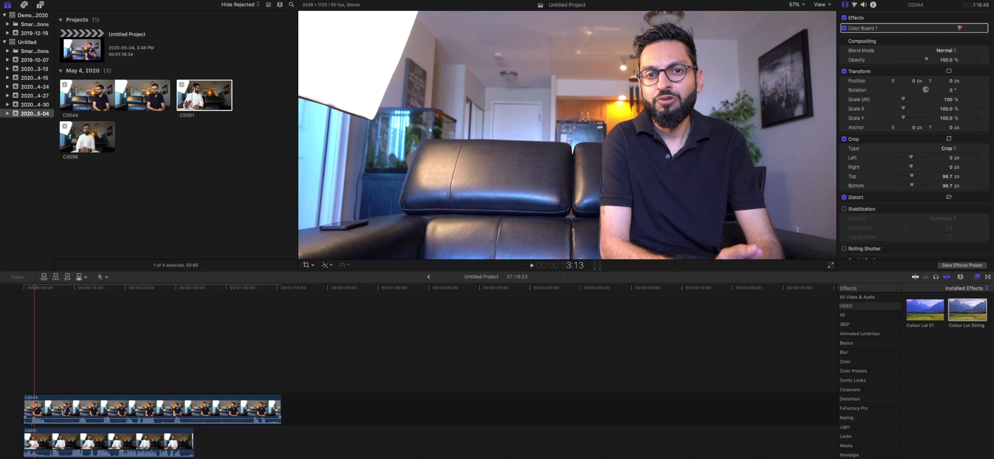
{"action": "left_click", "coordinate": [75, 377]}
{"action": "left_click", "coordinate": [63, 407]}
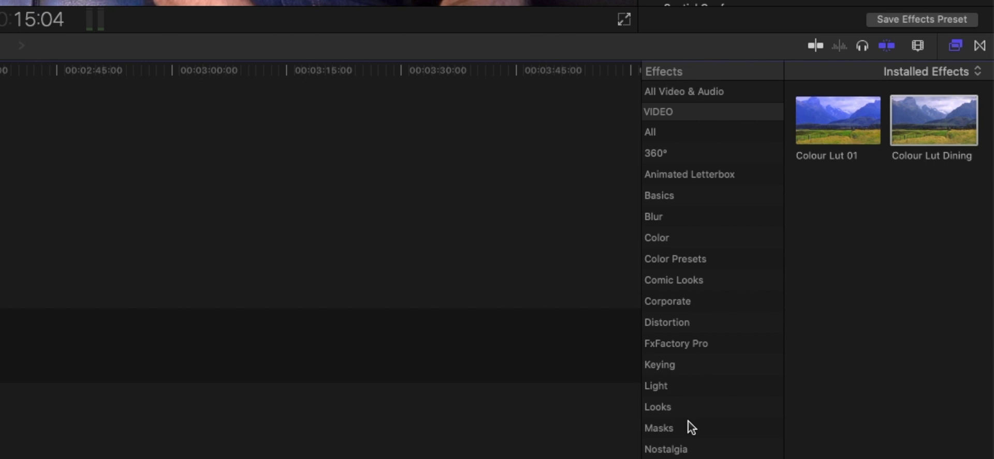
Apply the Draw Mask effect from the Masks category to clip C0044
{"action": "left_click", "coordinate": [669, 430]}
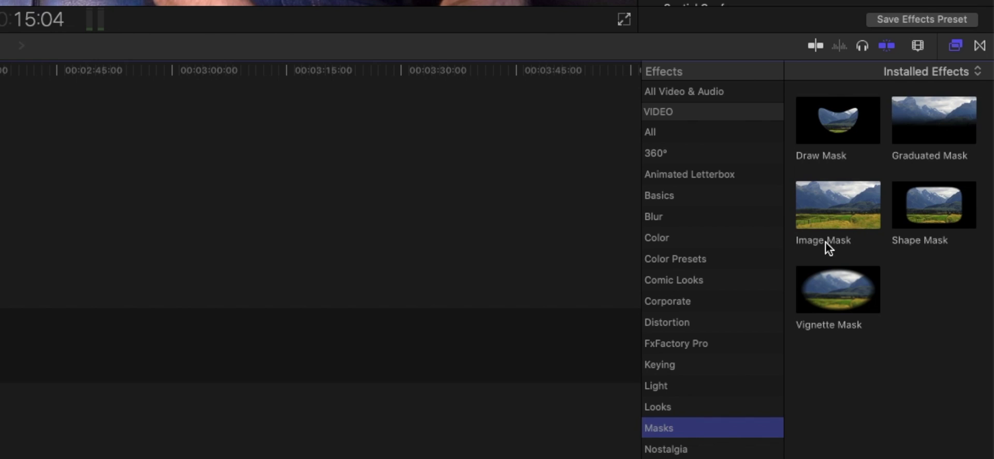
{"action": "left_click", "coordinate": [837, 122]}
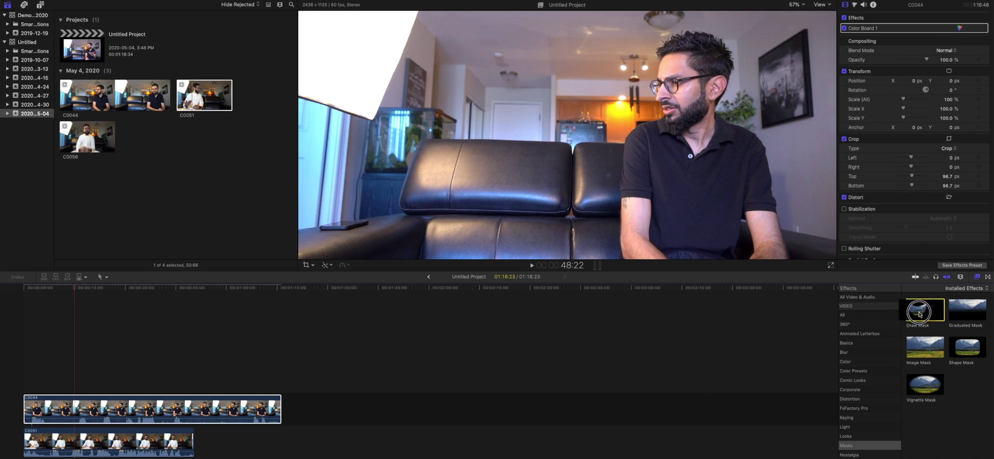
{"action": "left_click_drag", "start_coordinate": [836, 121], "coordinate": [444, 130]}
{"action": "mouse_move", "coordinate": [754, 314]}
{"action": "left_mouse_down"}
{"action": "mouse_move", "coordinate": [206, 362]}
{"action": "mouse_move", "coordinate": [149, 414]}
{"action": "left_mouse_up"}
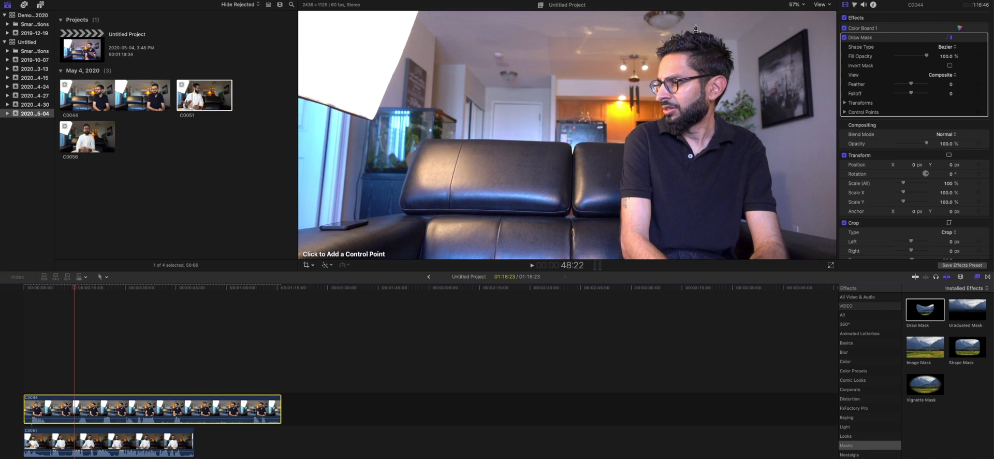
Trace a closed Draw Mask outline around the man in black on the right
{"action": "left_click", "coordinate": [693, 25]}
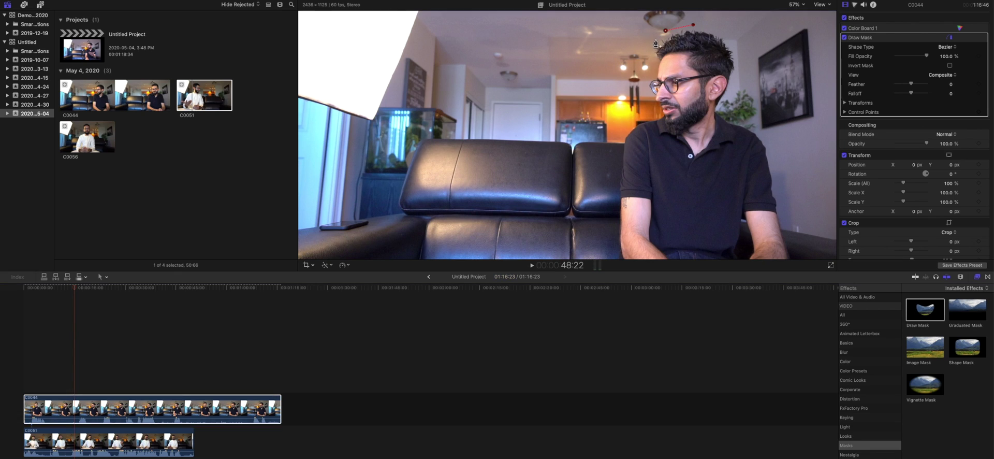
{"action": "left_click", "coordinate": [643, 55]}
{"action": "left_click", "coordinate": [639, 99]}
{"action": "left_click", "coordinate": [615, 136]}
{"action": "left_click", "coordinate": [612, 176]}
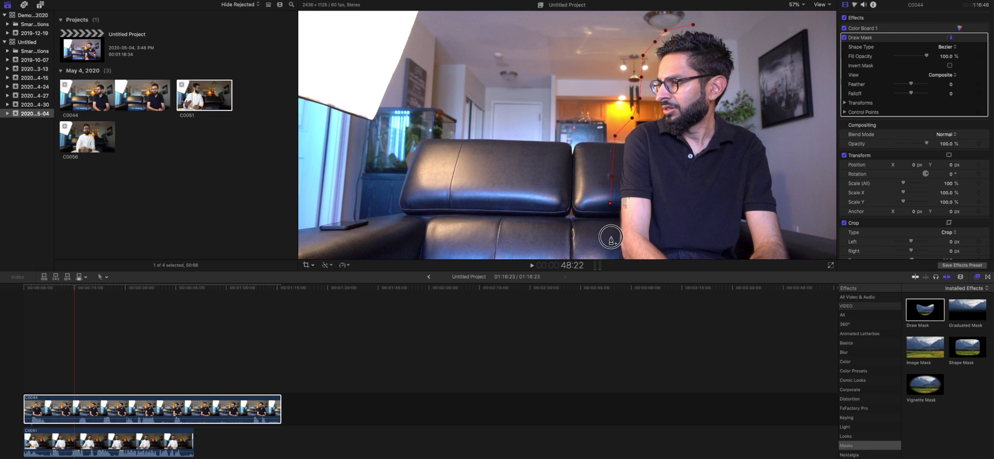
{"action": "left_click", "coordinate": [611, 237]}
{"action": "left_click", "coordinate": [696, 26]}
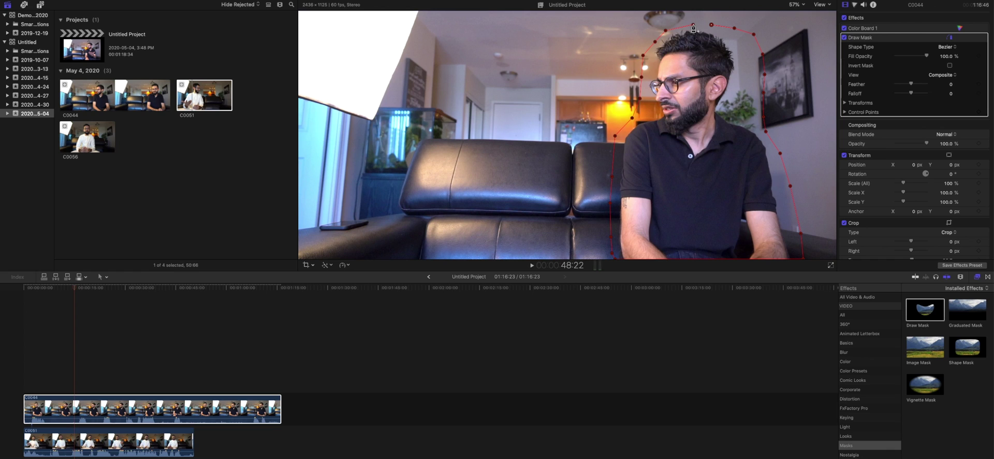
{"action": "left_click", "coordinate": [694, 26]}
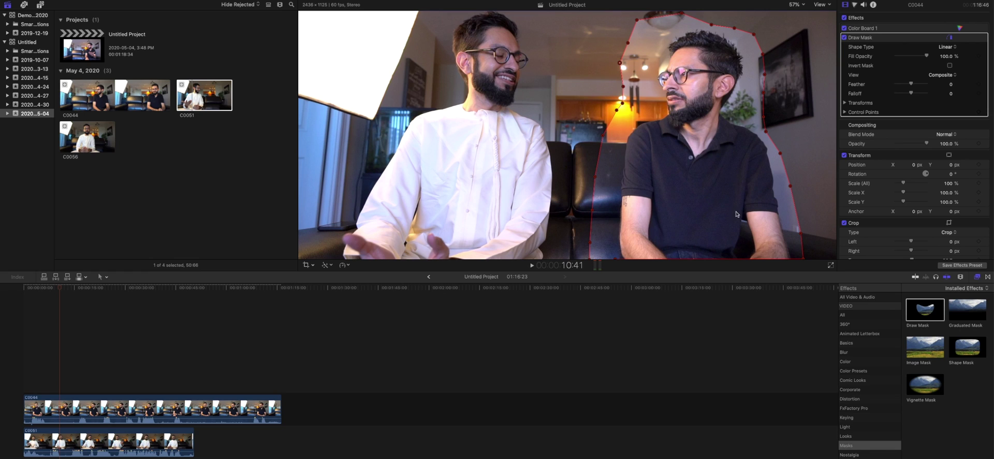
Rough in C0044's exposure with the Master, Shadows, Midtones and Highlights pucks
{"action": "key", "text": "super+6"}
{"action": "left_click", "coordinate": [847, 7]}
{"action": "key", "text": "super+6"}
{"action": "left_click", "coordinate": [940, 29]}
{"action": "left_click_drag", "start_coordinate": [853, 72], "coordinate": [883, 101]}
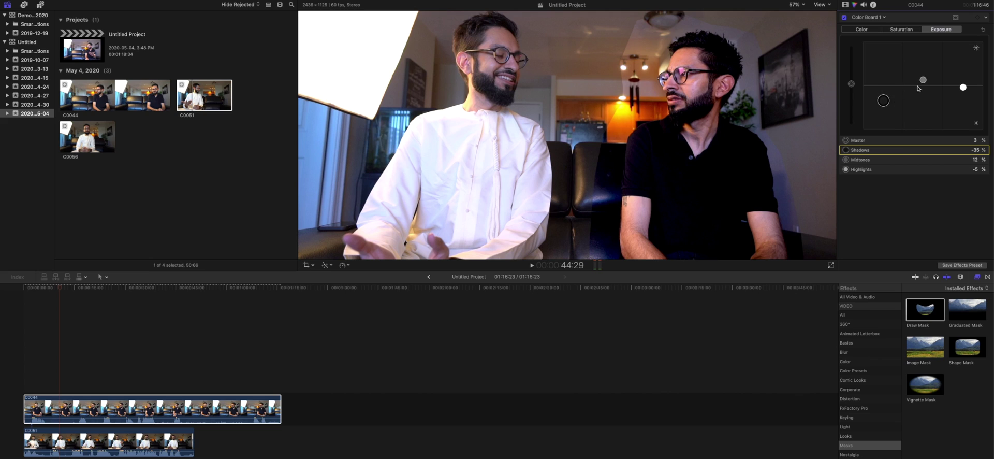
{"action": "left_click_drag", "start_coordinate": [922, 79], "coordinate": [963, 86]}
{"action": "left_click_drag", "start_coordinate": [851, 88], "coordinate": [851, 87]}
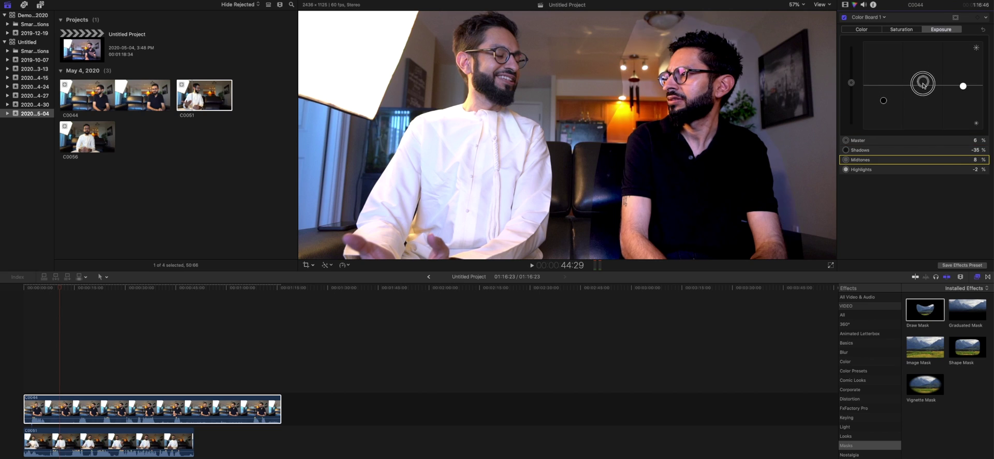
{"action": "mouse_move", "coordinate": [923, 82]}
{"action": "left_mouse_down"}
{"action": "mouse_move", "coordinate": [922, 92]}
{"action": "mouse_move", "coordinate": [923, 81]}
{"action": "left_mouse_up"}
{"action": "left_click_drag", "start_coordinate": [851, 87], "coordinate": [851, 76]}
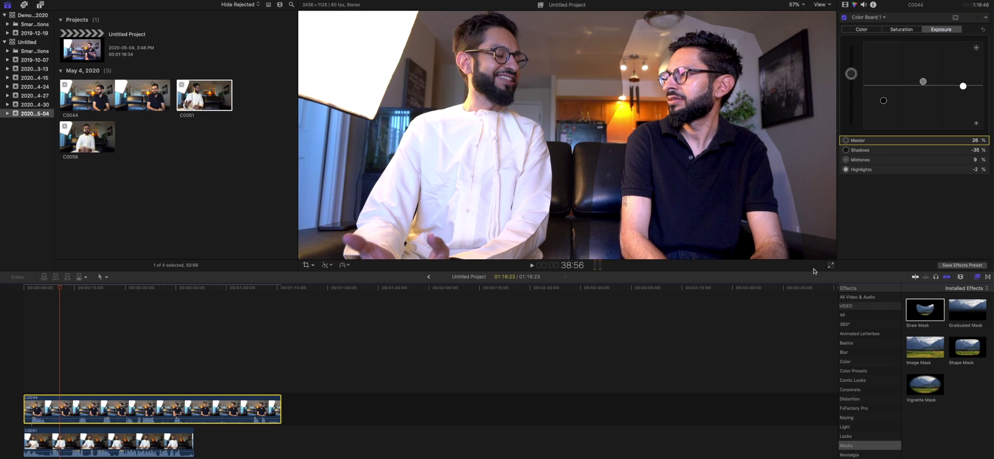
Soften the Draw Mask edge with Feather 100 and Falloff -100
{"action": "left_click", "coordinate": [846, 6]}
{"action": "left_click_drag", "start_coordinate": [927, 56], "coordinate": [954, 49]}
{"action": "mouse_move", "coordinate": [914, 85]}
{"action": "left_mouse_down"}
{"action": "mouse_move", "coordinate": [943, 85]}
{"action": "mouse_move", "coordinate": [932, 95]}
{"action": "mouse_move", "coordinate": [881, 95]}
{"action": "mouse_move", "coordinate": [912, 94]}
{"action": "left_mouse_up"}
Refine exposure to Master 3%, Shadows -38%, Midtones 2%, Highlights -2%
{"action": "left_click", "coordinate": [855, 5]}
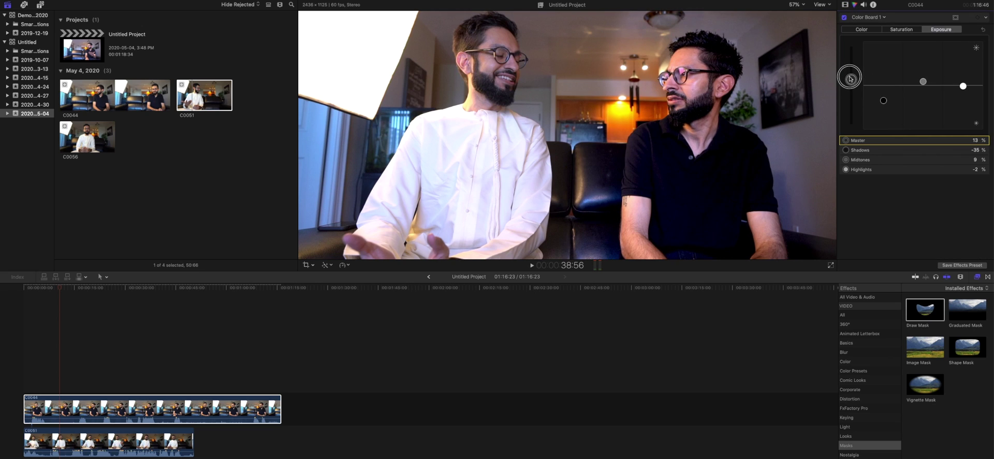
{"action": "left_click_drag", "start_coordinate": [849, 76], "coordinate": [849, 80]}
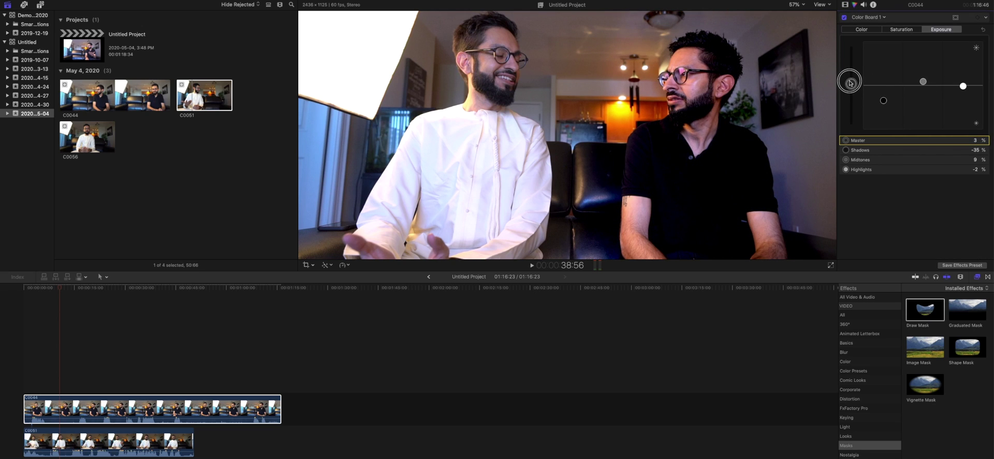
{"action": "left_click_drag", "start_coordinate": [883, 100], "coordinate": [884, 104]}
{"action": "left_click_drag", "start_coordinate": [923, 81], "coordinate": [923, 85]}
{"action": "left_click_drag", "start_coordinate": [962, 86], "coordinate": [964, 86]}
{"action": "left_click", "coordinate": [91, 358]}
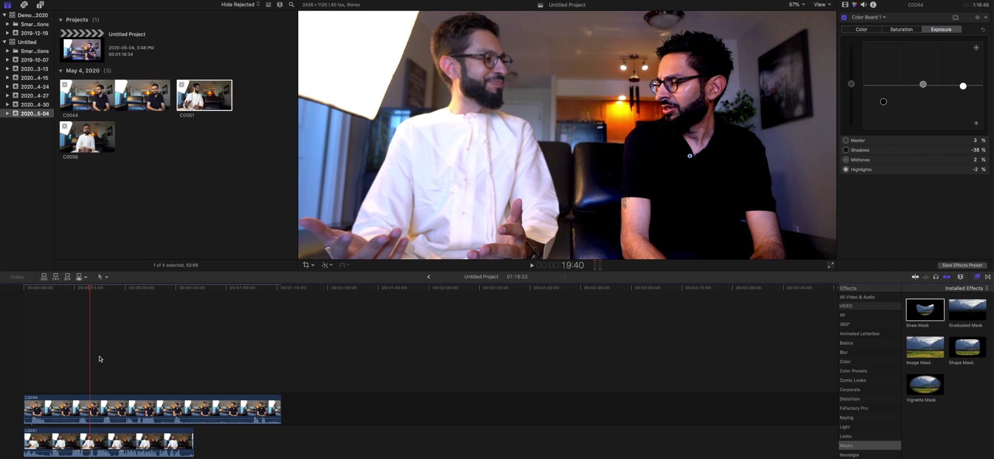
{"action": "left_click", "coordinate": [139, 358]}
{"action": "left_click", "coordinate": [46, 357]}
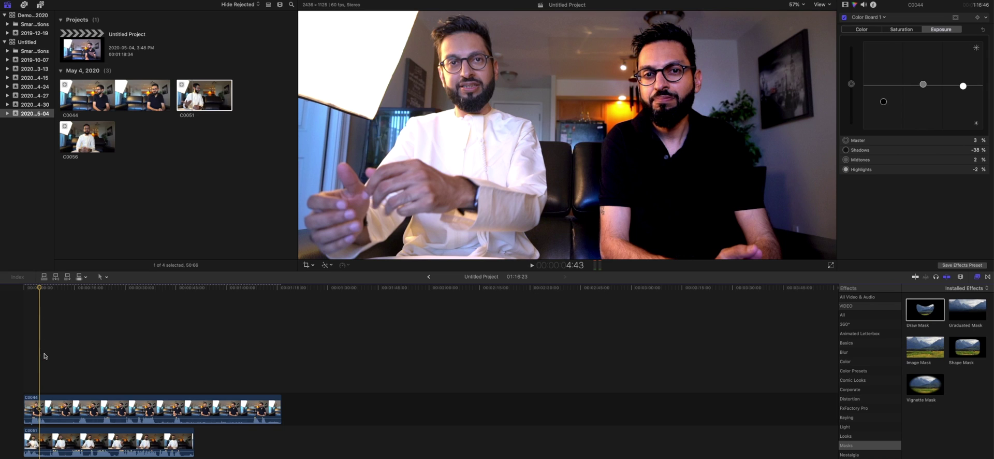
{"action": "left_click_drag", "start_coordinate": [51, 356], "coordinate": [75, 356]}
{"action": "left_click", "coordinate": [58, 357]}
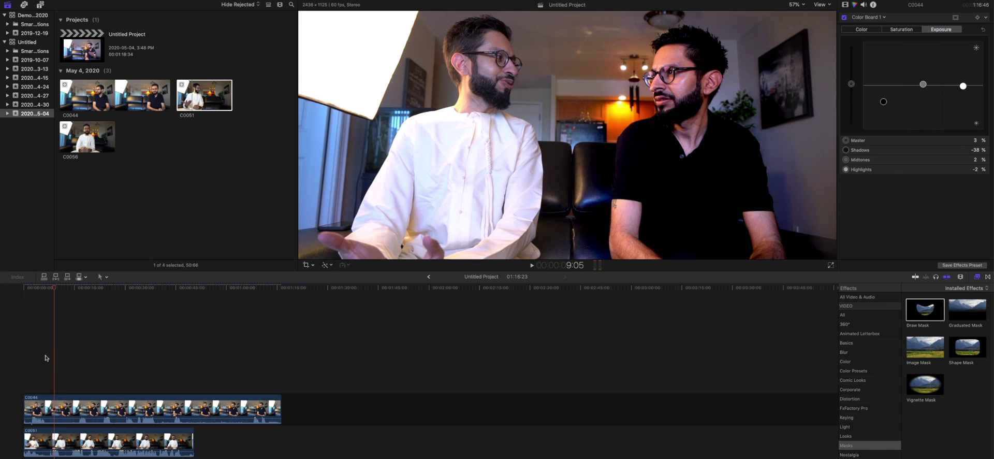